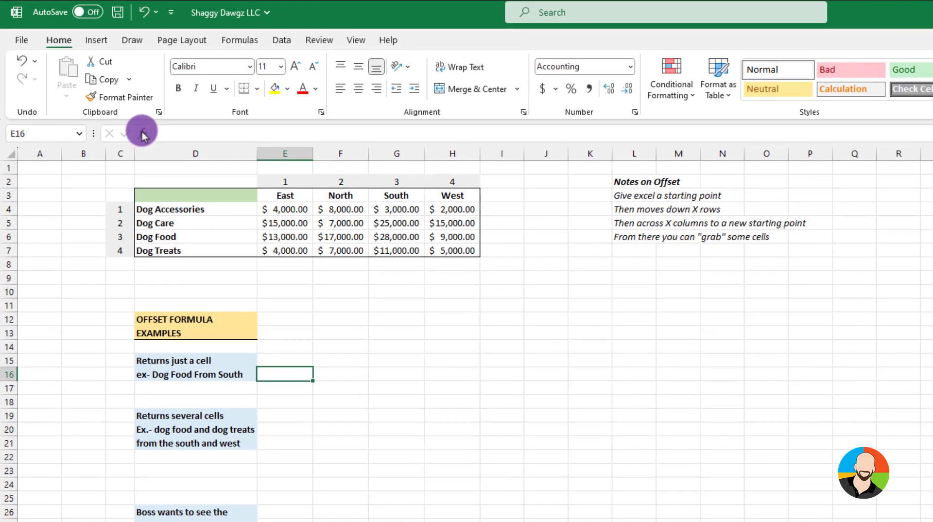
# Search the function list for "offset" and insert the OFFSET function into cell E16
pyautogui.click(157, 147)
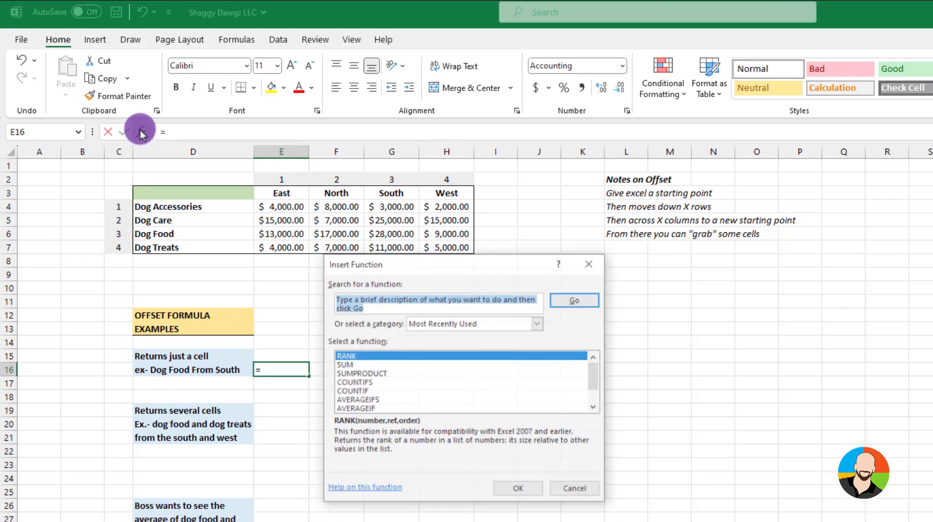
pyautogui.write('offset')
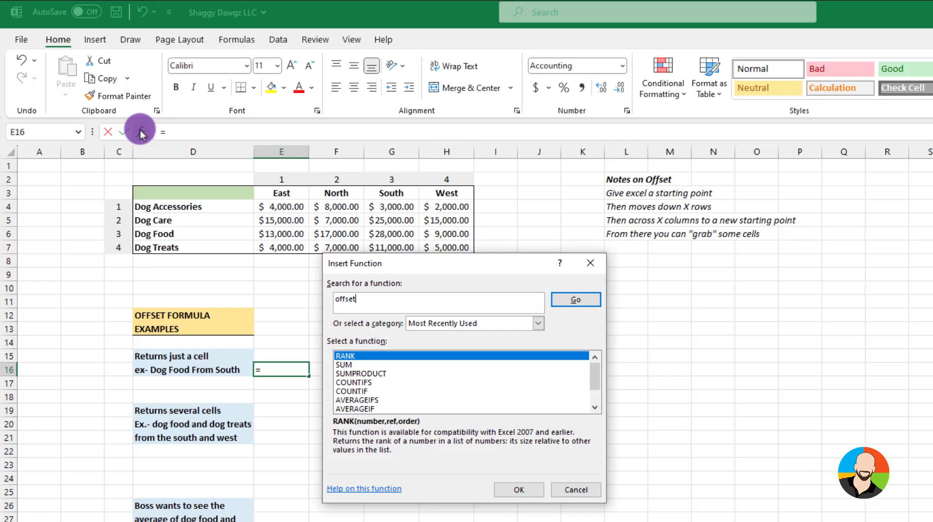
pyautogui.press('Return')
pyautogui.click(518, 488)
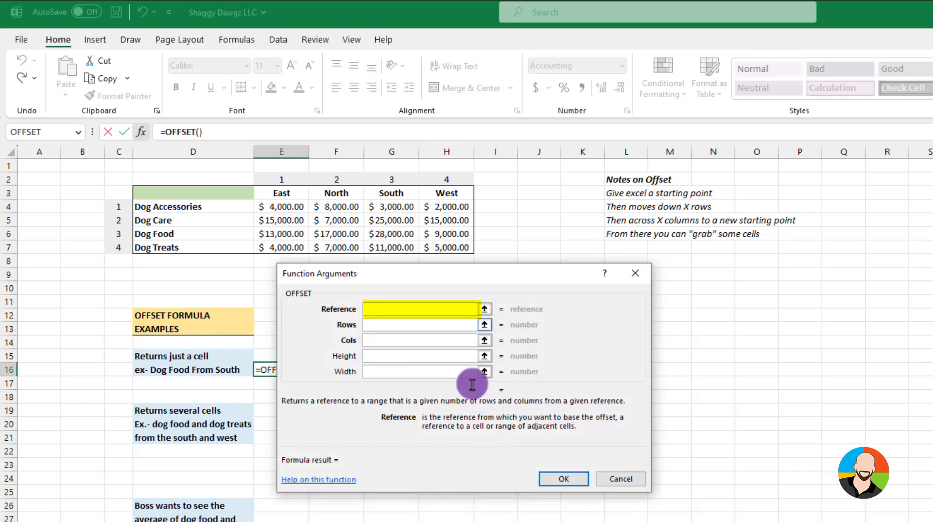
pyautogui.moveTo(444, 273); pyautogui.dragTo(477, 276)
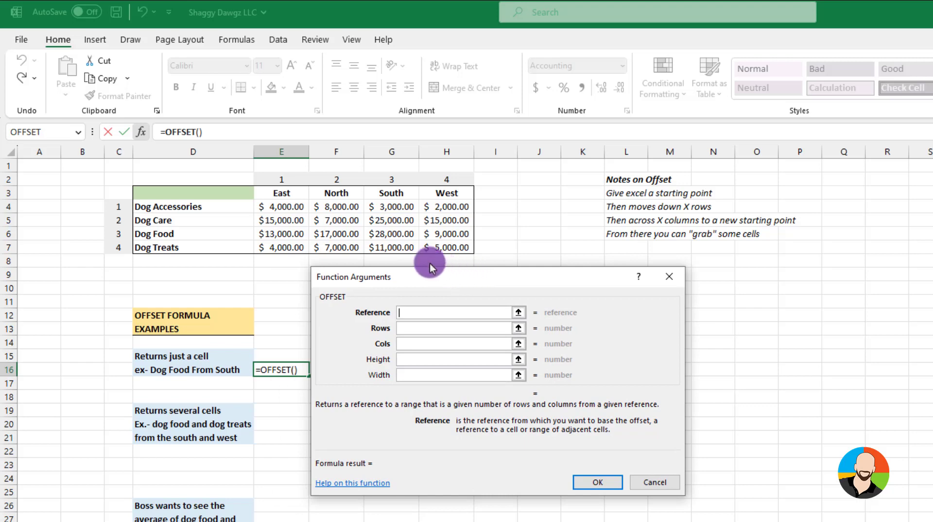
# Complete the OFFSET formula in E16 with reference D3, 3 rows and 3 columns
pyautogui.click(199, 191)
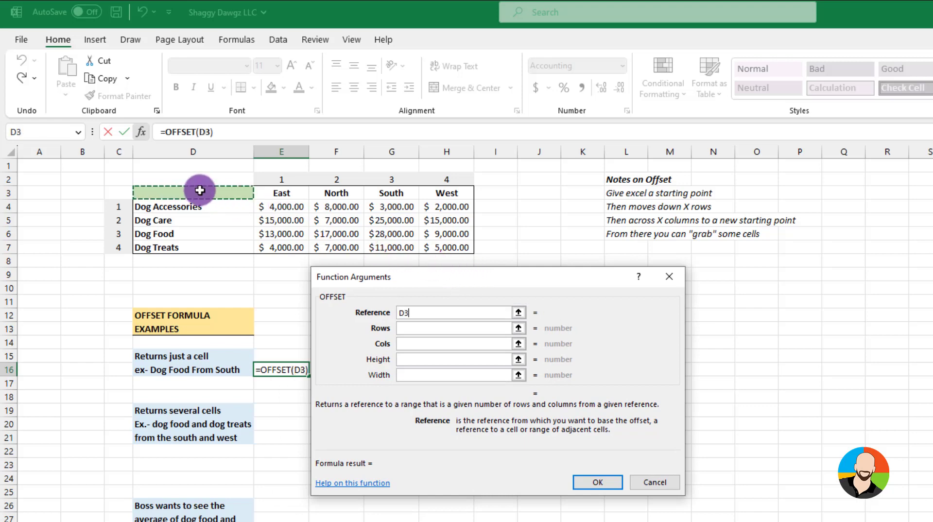
pyautogui.click(405, 330)
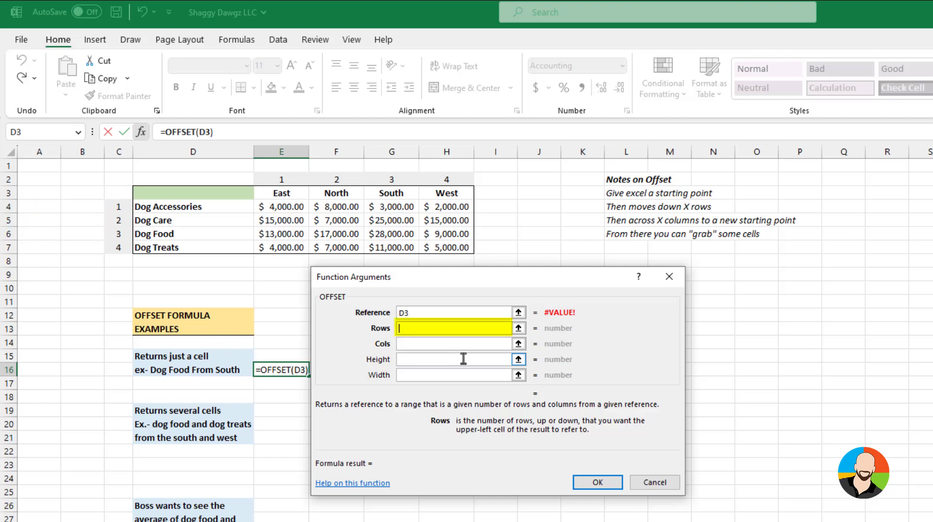
pyautogui.write('3')
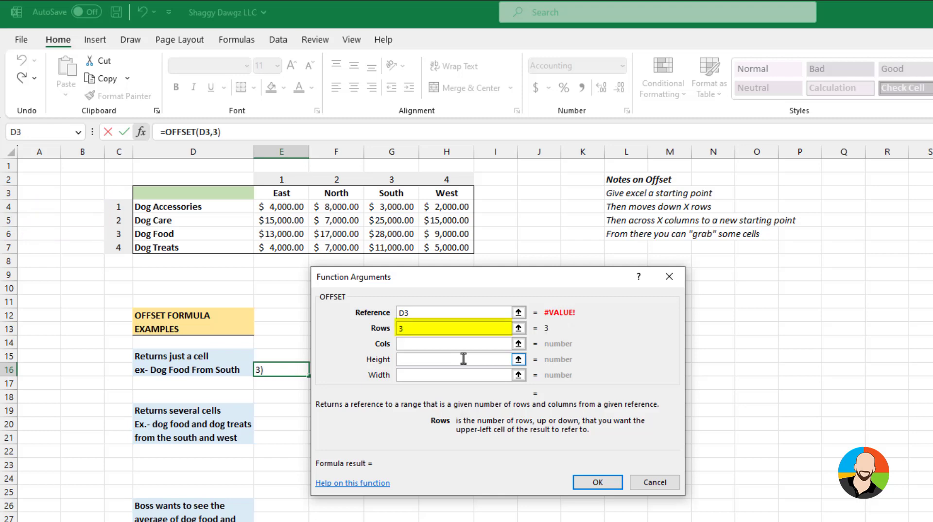
pyautogui.click(408, 343)
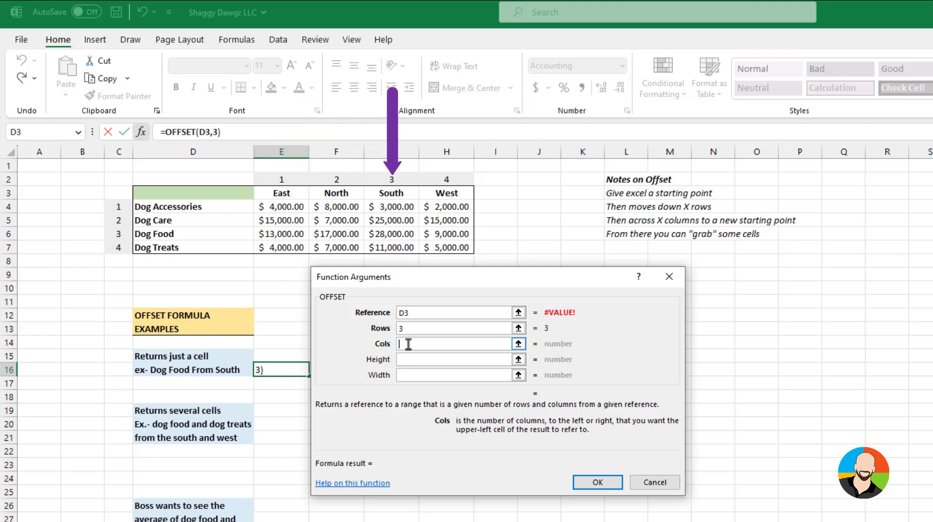
pyautogui.write('3')
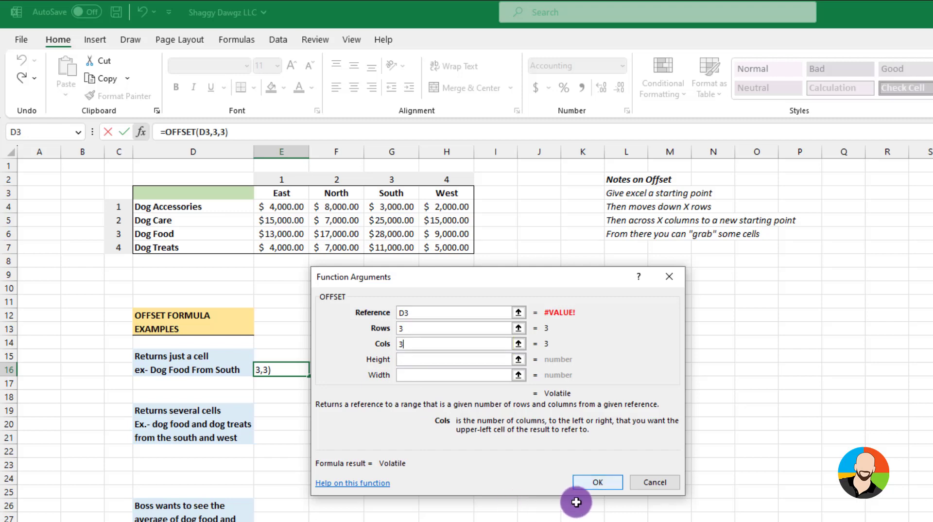
pyautogui.click(599, 481)
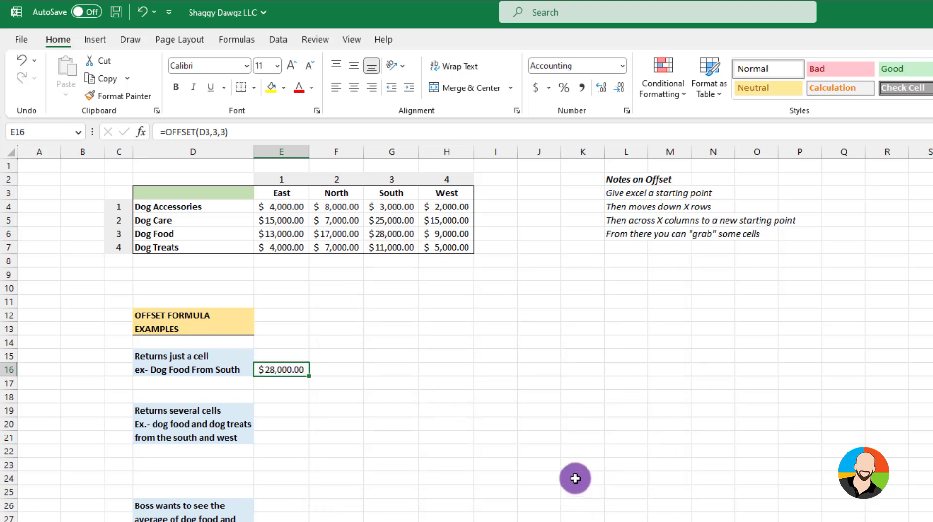
# Insert an OFFSET function into cell E19 with reference D3, 3 rows and 3 columns
pyautogui.click(284, 439)
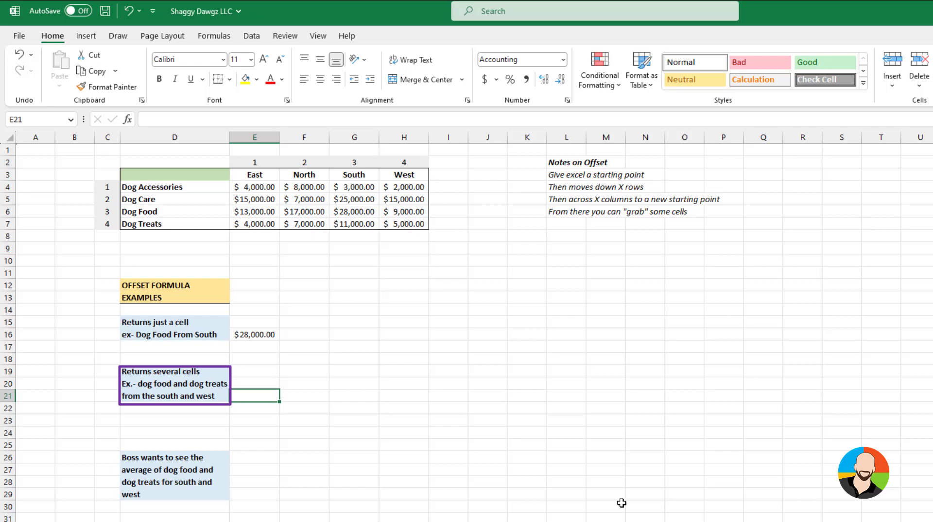
pyautogui.click(254, 372)
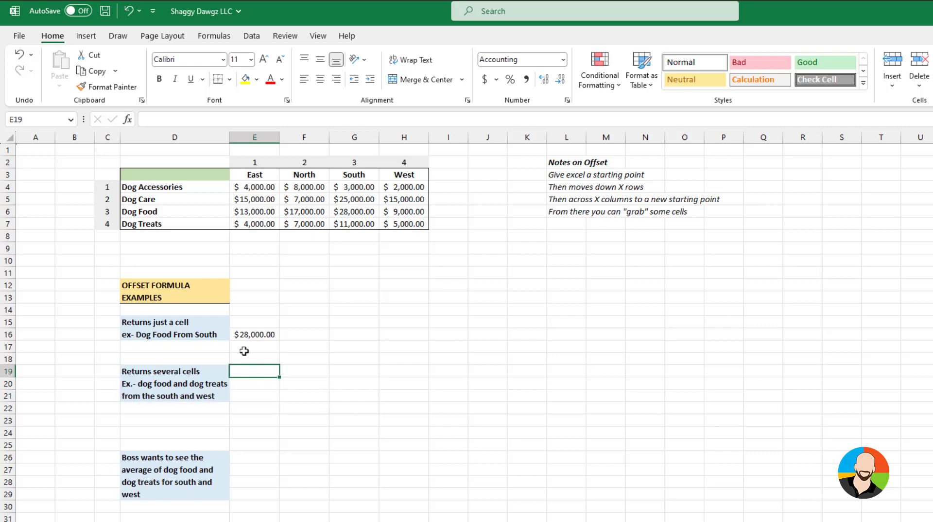
pyautogui.click(127, 119)
pyautogui.click(500, 446)
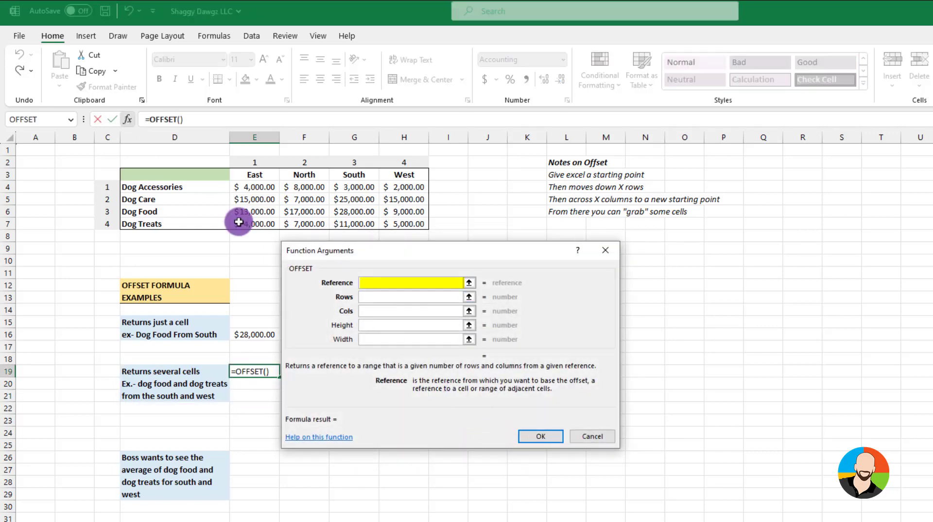
pyautogui.click(183, 175)
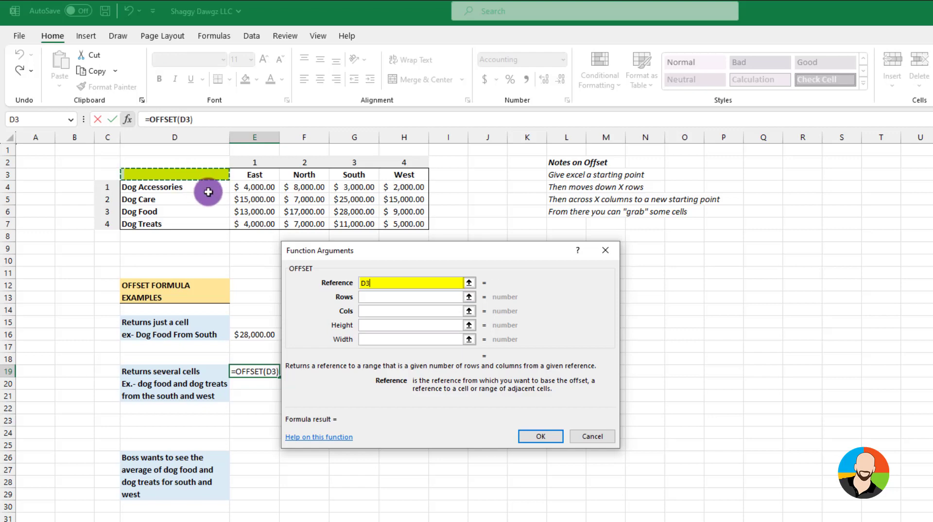
pyautogui.click(374, 298)
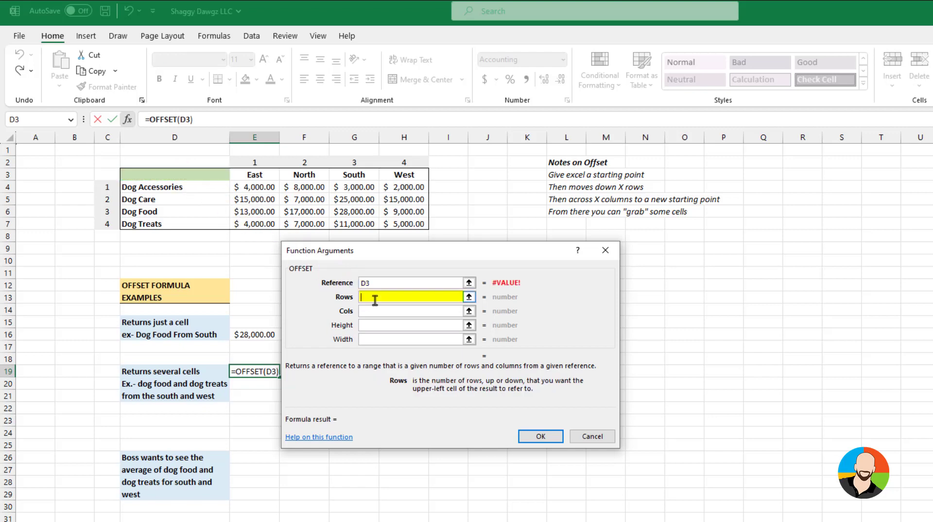
pyautogui.write('3')
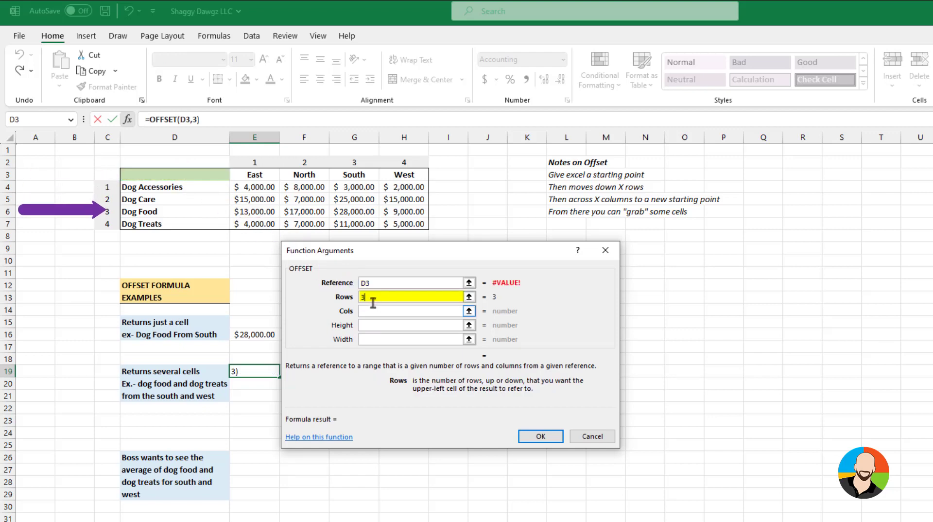
pyautogui.click(365, 311)
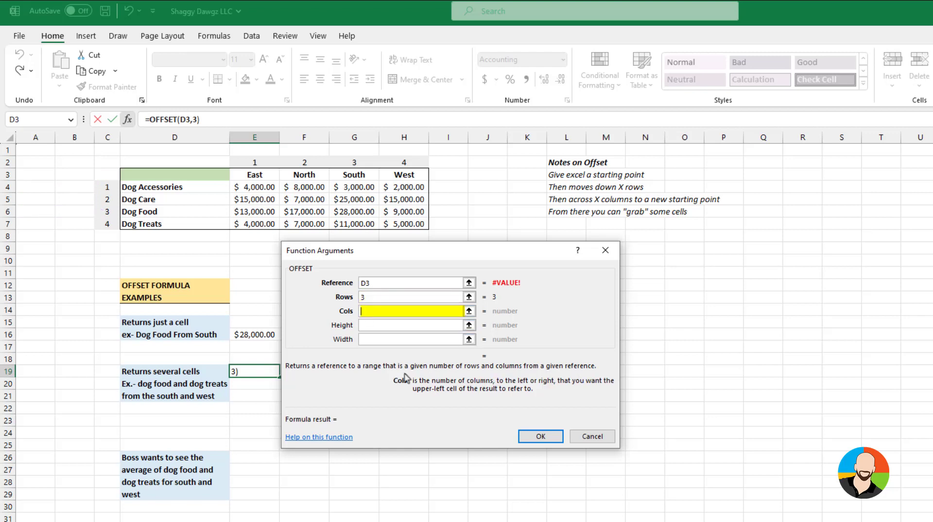
pyautogui.write('3')
# Set the height and width of the E19 OFFSET function to 2 each and apply the formula
pyautogui.click(367, 325)
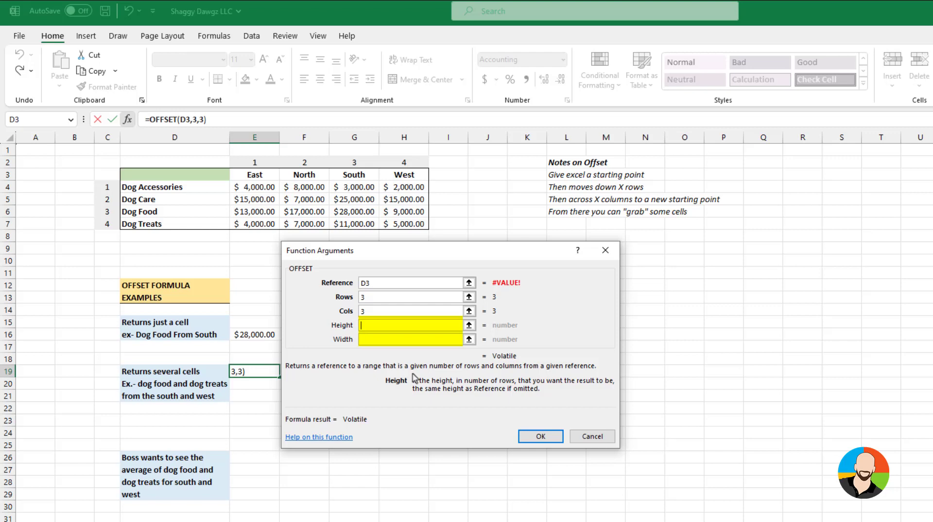
pyautogui.write('2')
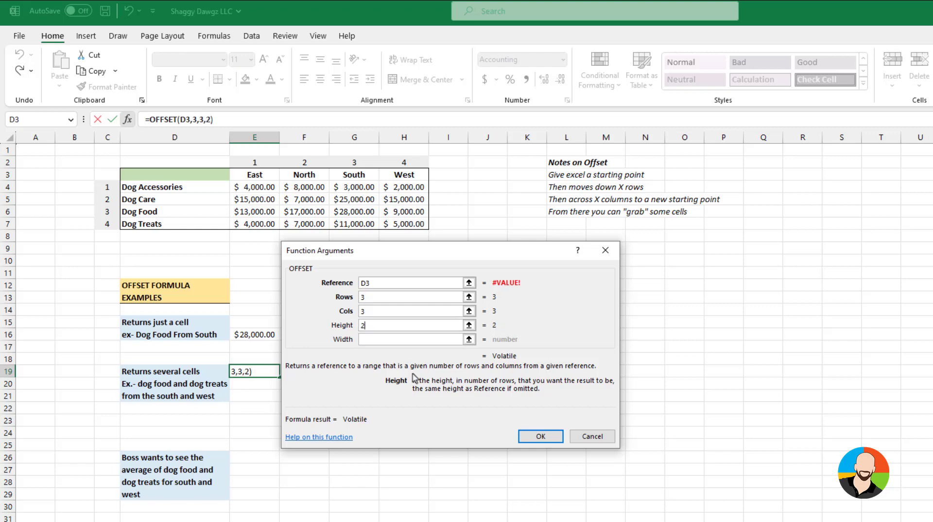
pyautogui.press('Tab')
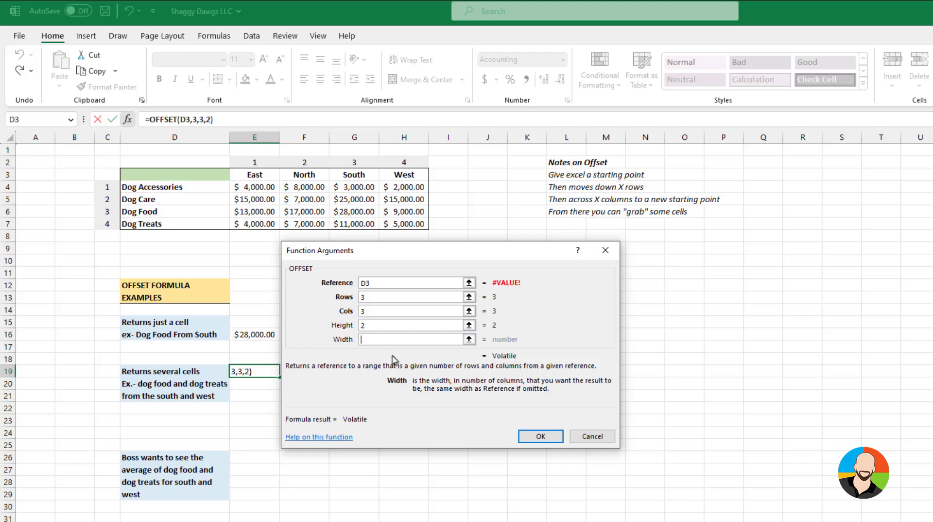
pyautogui.write('2')
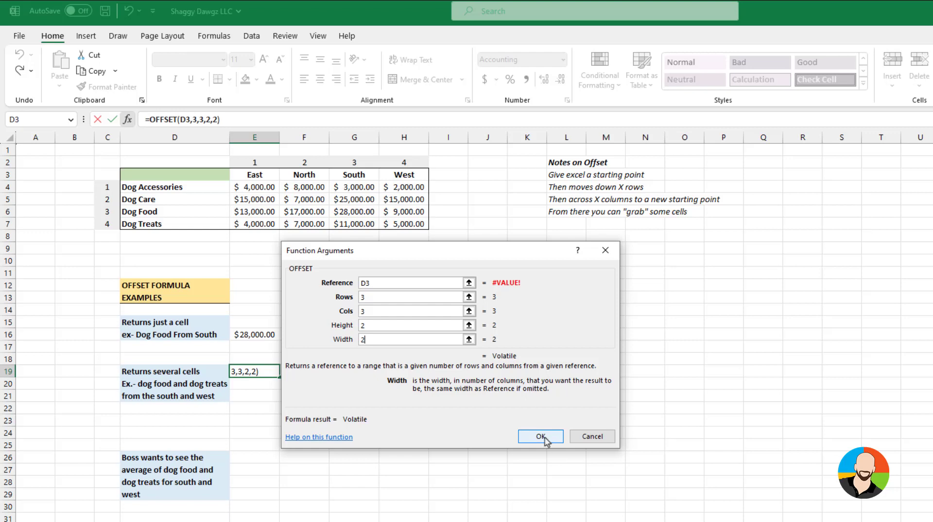
pyautogui.click(540, 435)
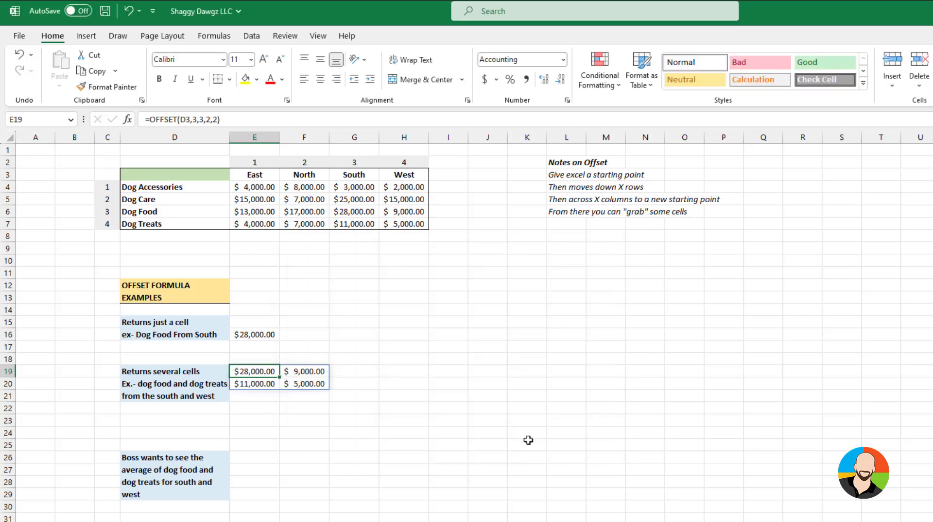
pyautogui.click(409, 466)
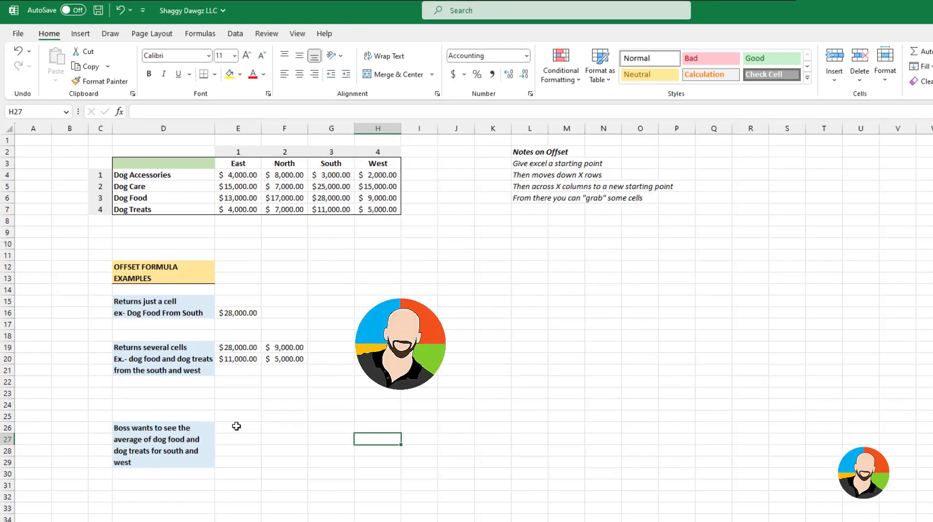
# Copy the text OFFSET(D3,3,3,2,2), without the equals sign, from the formula in E19, leaving that cell unedited
pyautogui.click(236, 426)
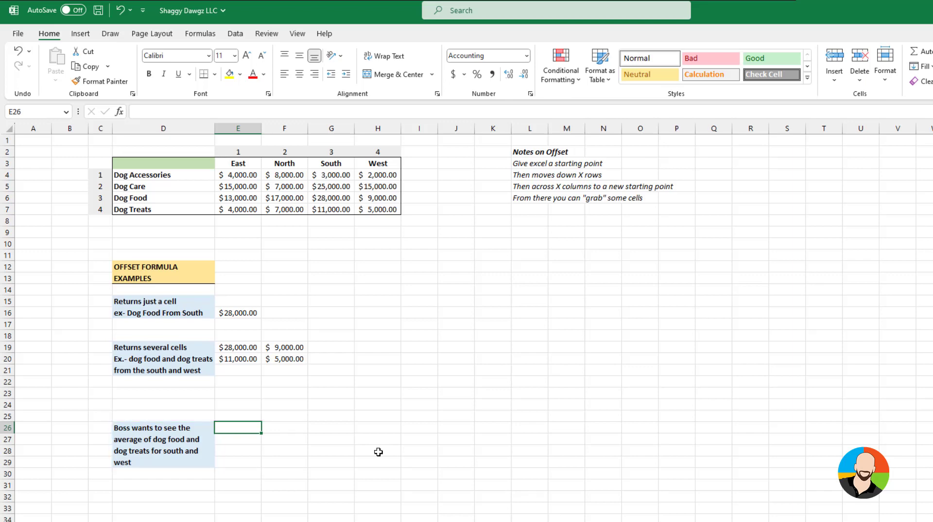
pyautogui.click(245, 348)
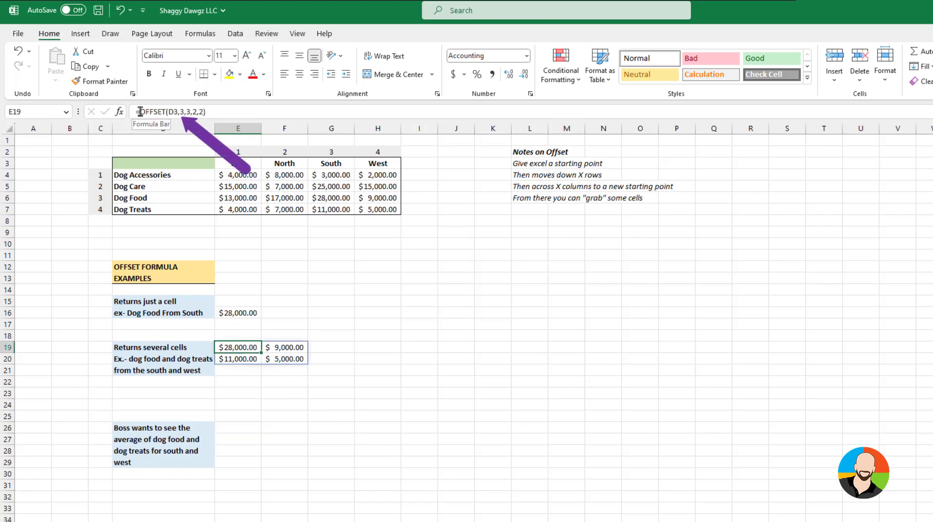
pyautogui.moveTo(140, 111); pyautogui.dragTo(205, 111)
pyautogui.hotkey('ctrl', 'c')
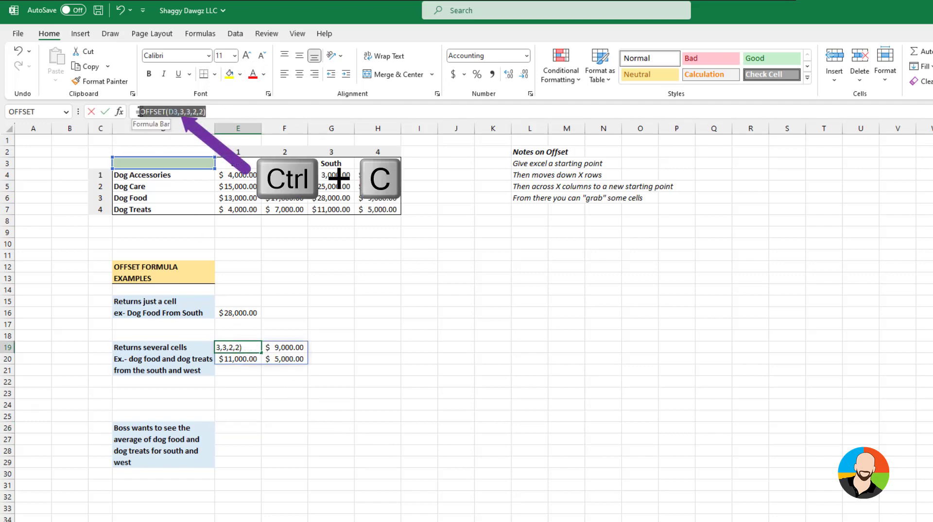
pyautogui.press('Escape')
# Enter =average(OFFSET(D3,3,3,2,2)) in cell E26, reusing the copied OFFSET expression
pyautogui.click(241, 429)
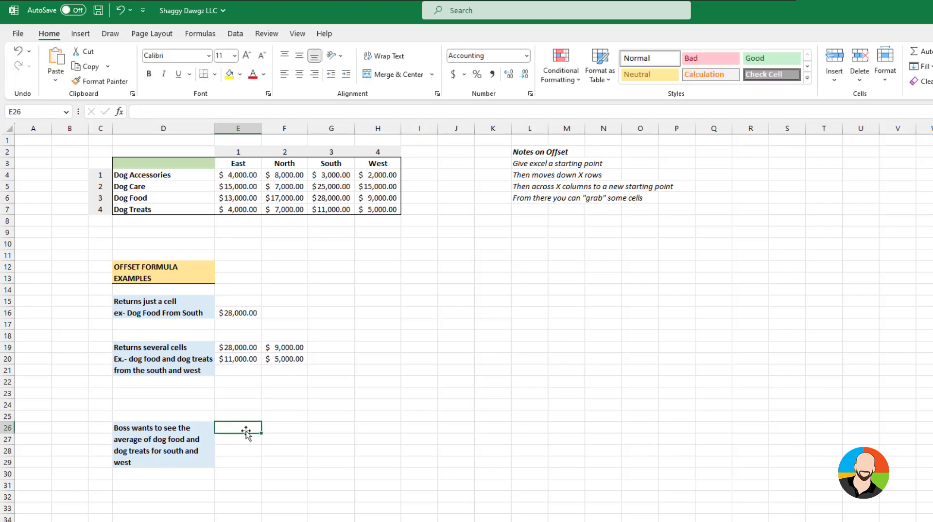
pyautogui.write('=average(')
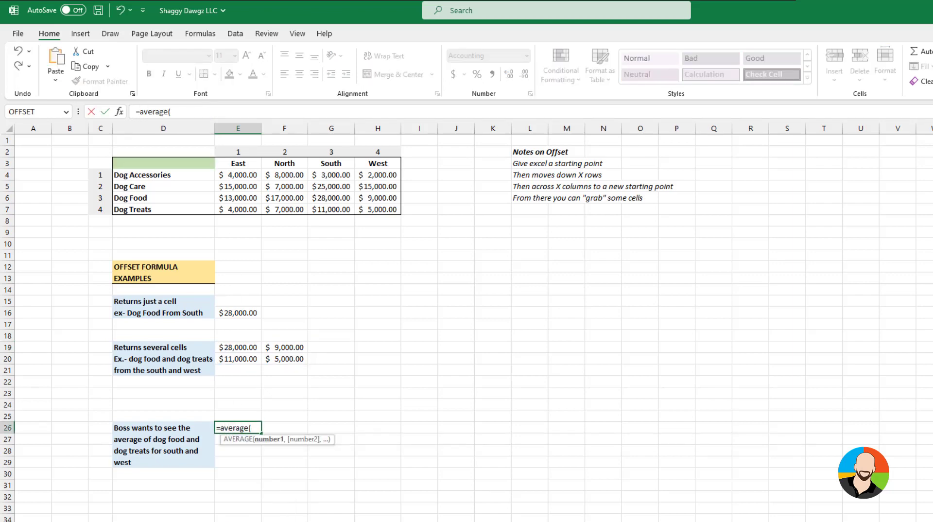
pyautogui.hotkey('ctrl', 'v')
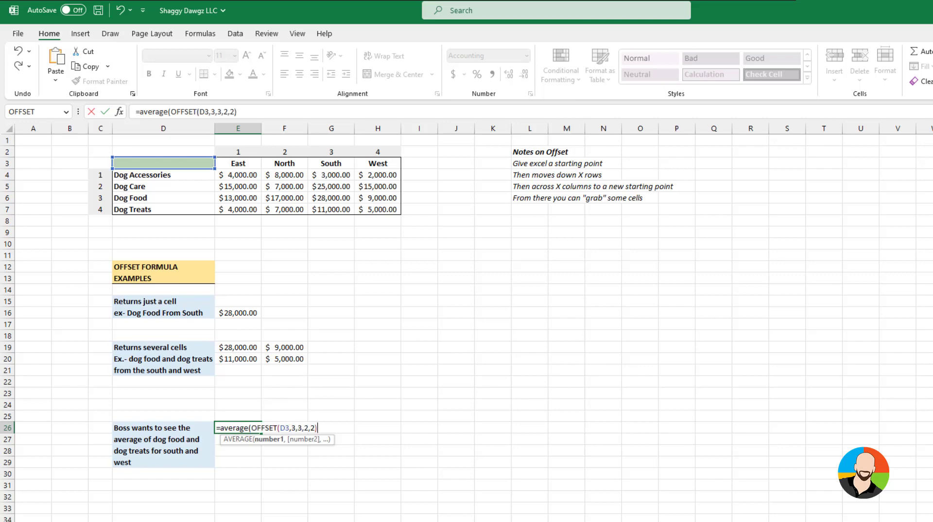
pyautogui.write(')')
pyautogui.press('Return')
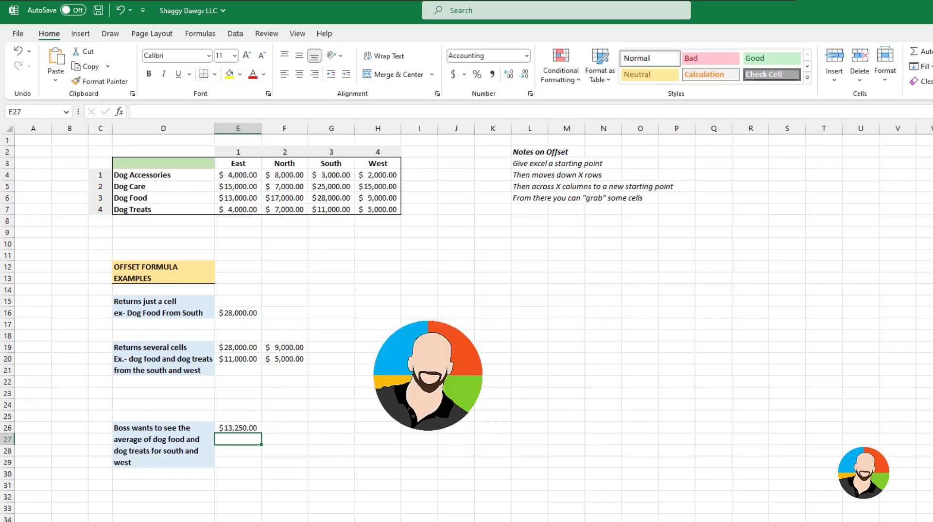